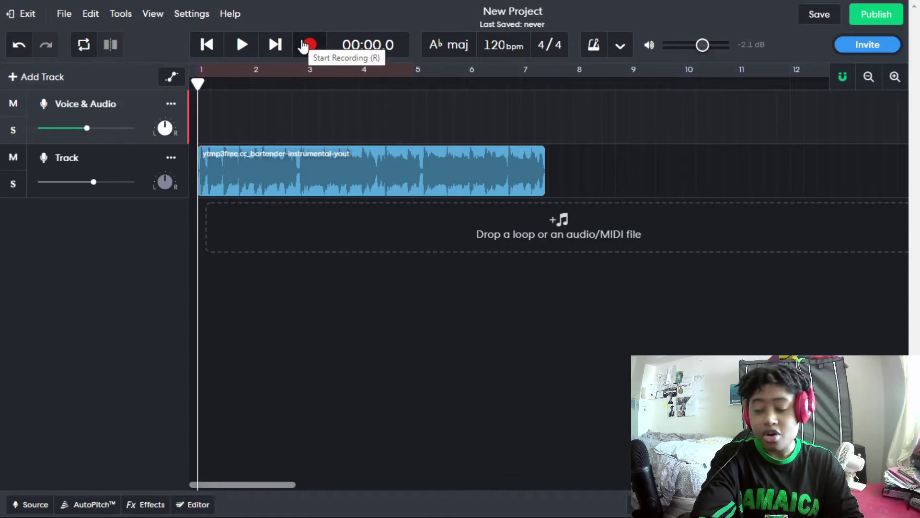
Preview the beat, then rewind to the start and record a vocal take on Voice & Audio.
{"action": "left_click", "coordinate": [249, 49]}
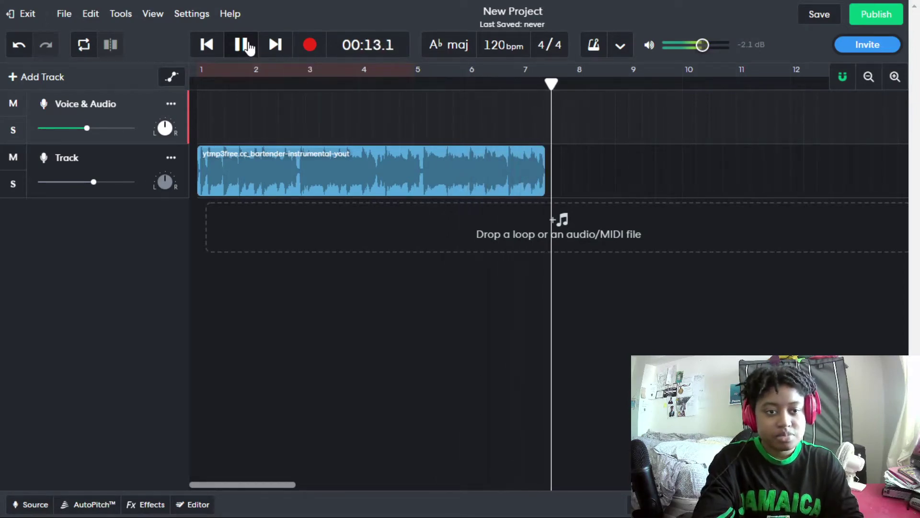
{"action": "left_click", "coordinate": [242, 45]}
{"action": "left_click_drag", "start_coordinate": [526, 82], "coordinate": [538, 82]}
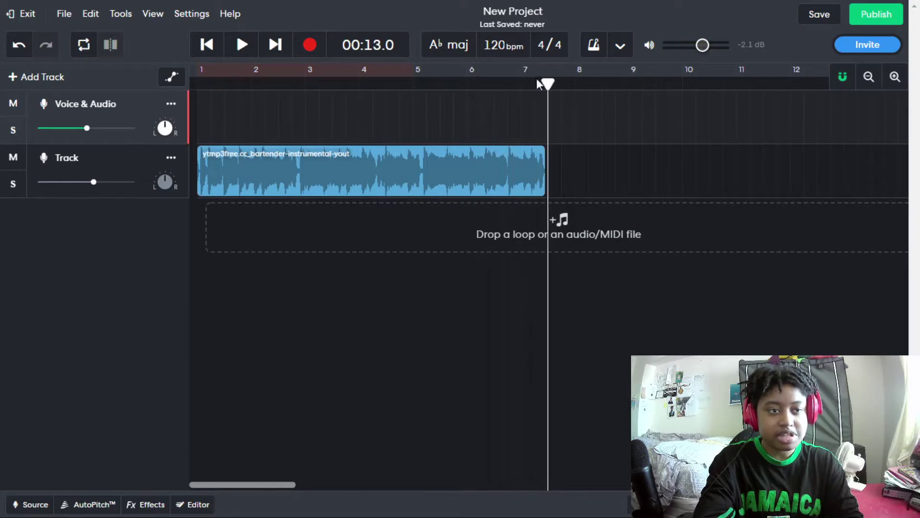
{"action": "left_click", "coordinate": [214, 63]}
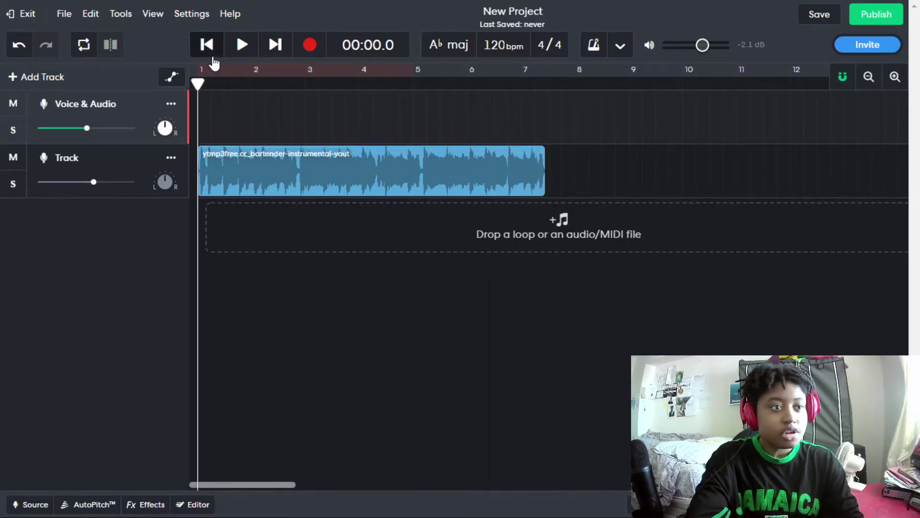
{"action": "left_click", "coordinate": [302, 46]}
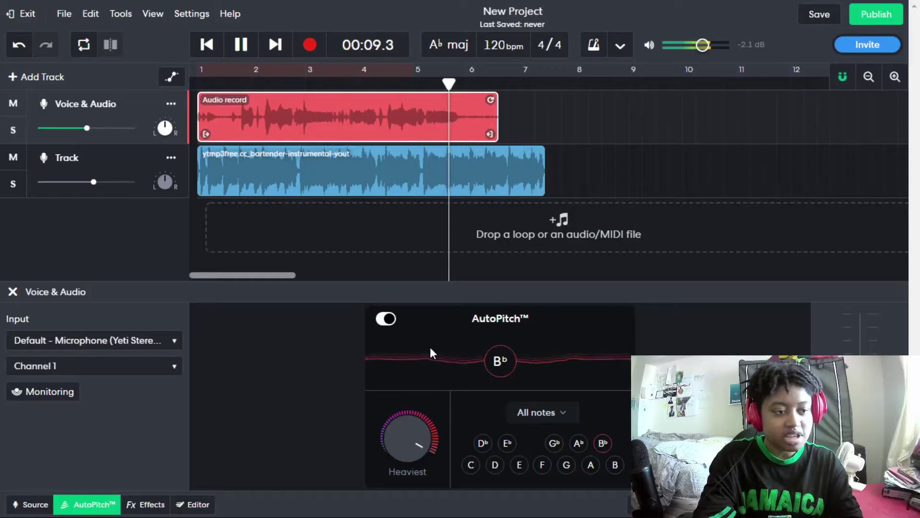
Stop the vocal recording, leaving a 9.4-second 'Audio record' clip on the track.
{"action": "key", "text": "space"}
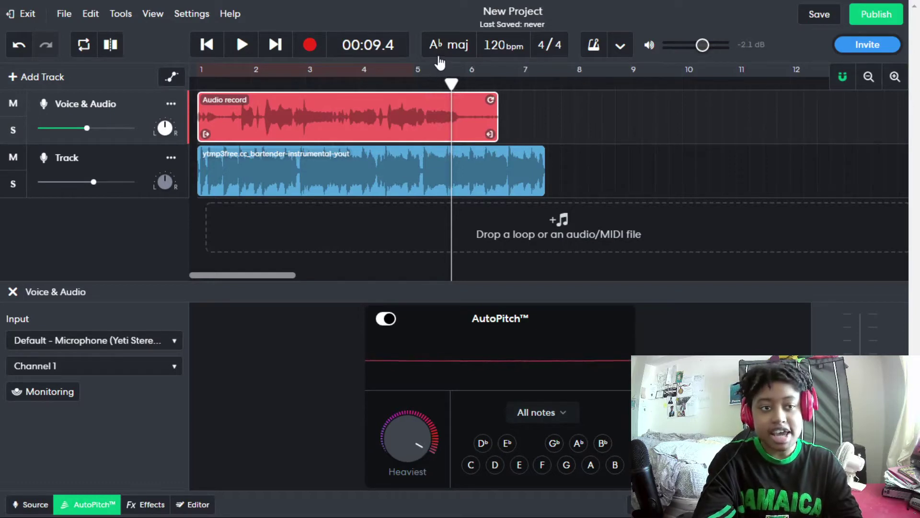
Try the AutoPitch key options, settle on Project key (A♭ major), and rewind the playhead.
{"action": "left_click", "coordinate": [557, 413]}
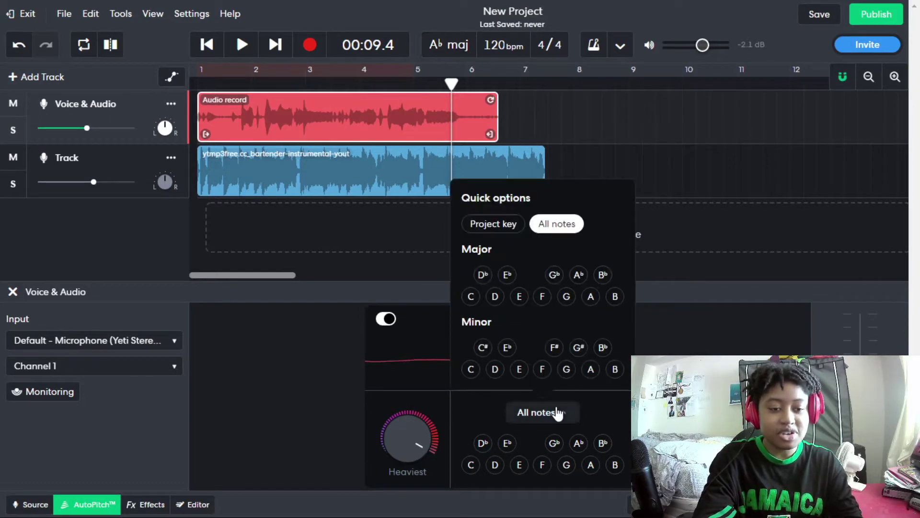
{"action": "left_click", "coordinate": [513, 231]}
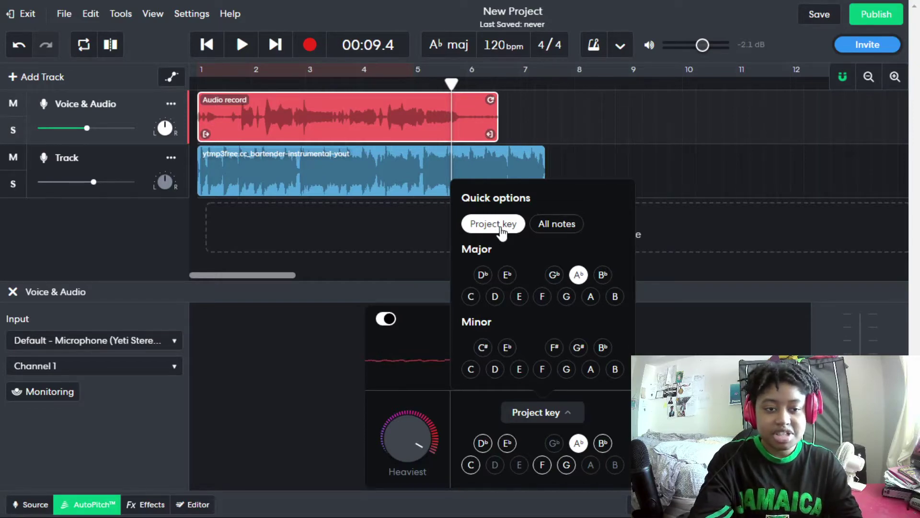
{"action": "left_click", "coordinate": [556, 224]}
{"action": "left_click", "coordinate": [579, 277]}
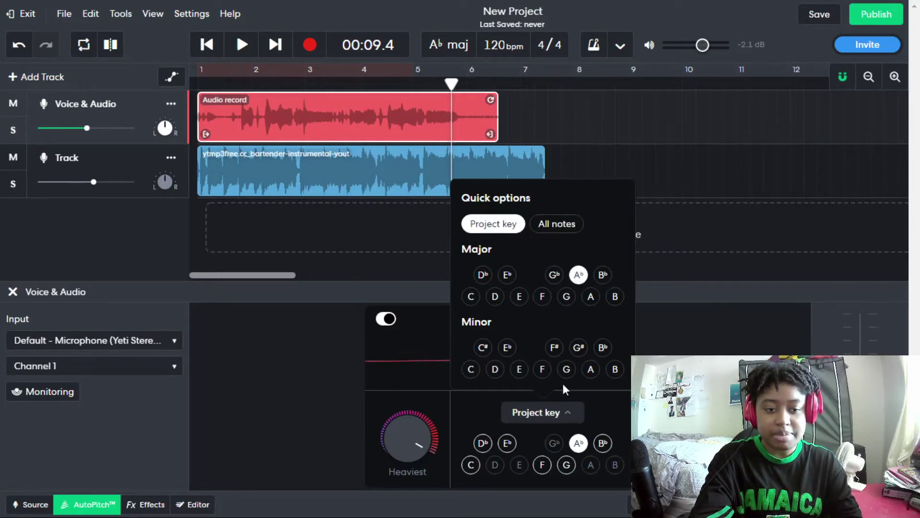
{"action": "left_click", "coordinate": [555, 224]}
{"action": "left_click", "coordinate": [551, 414]}
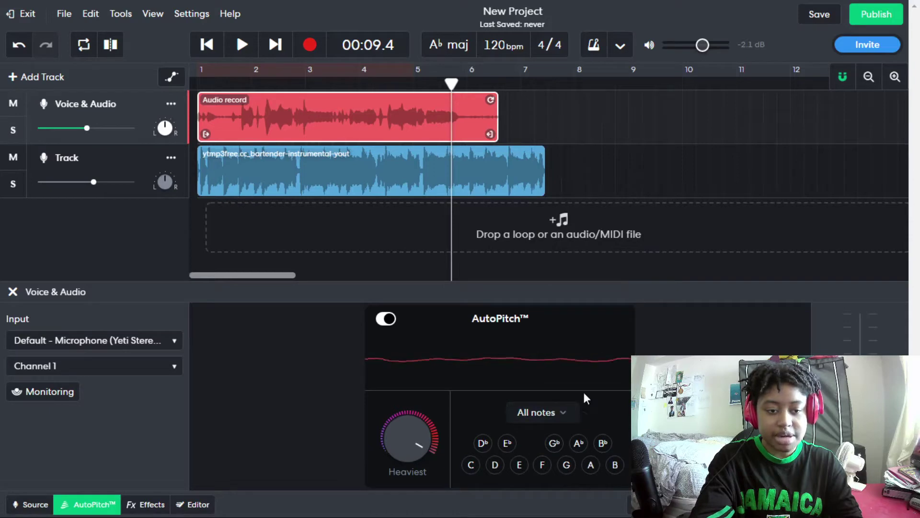
{"action": "left_click", "coordinate": [579, 443]}
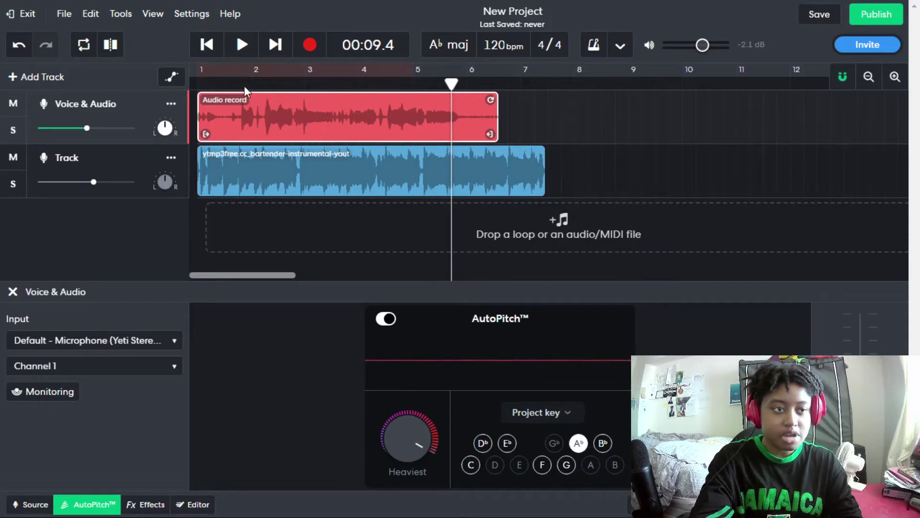
{"action": "left_click_drag", "start_coordinate": [244, 91], "coordinate": [189, 91]}
{"action": "key", "text": "space"}
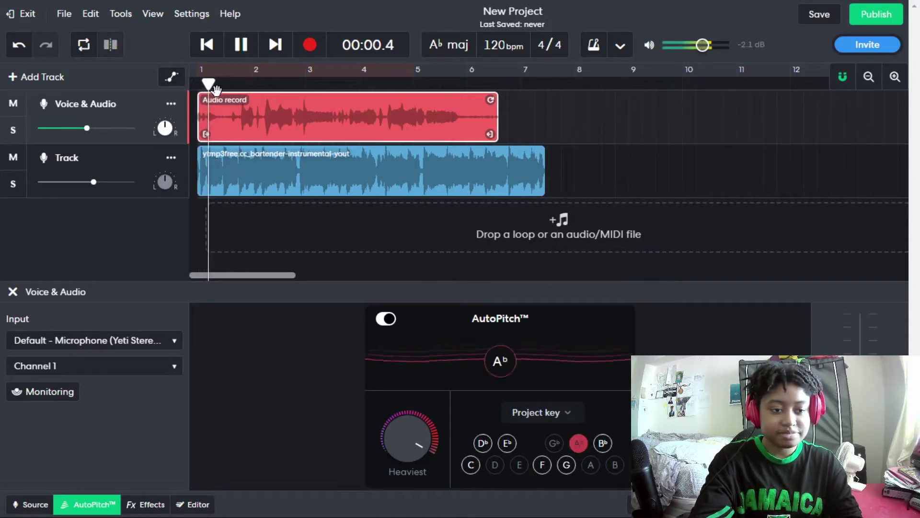
{"action": "key", "text": "space"}
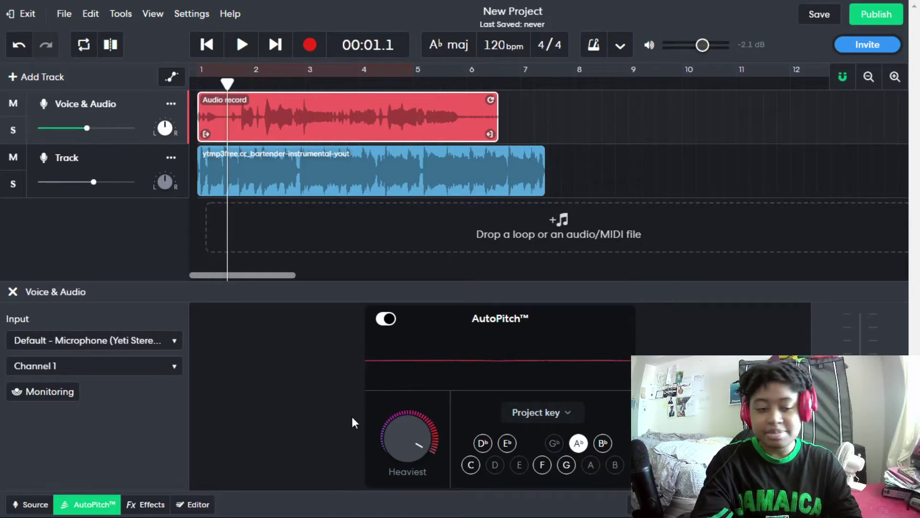
{"action": "mouse_move", "coordinate": [393, 463]}
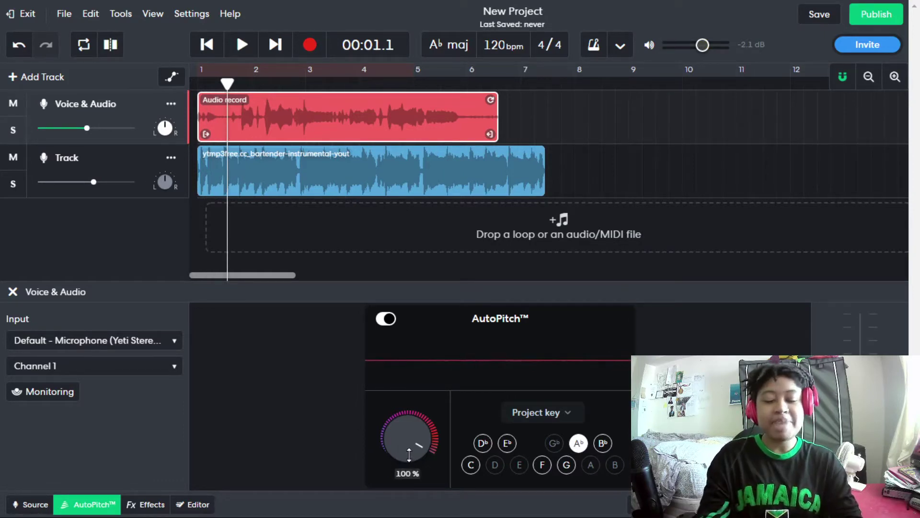
{"action": "key", "text": "space"}
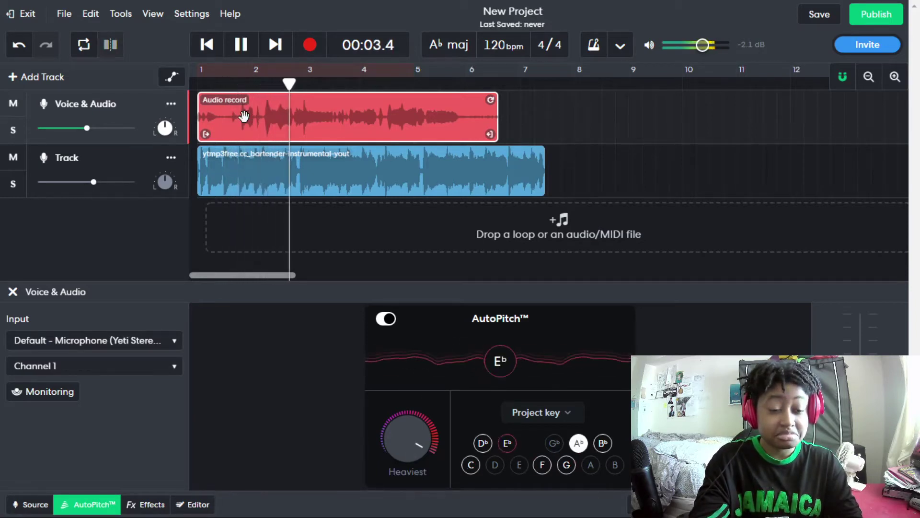
{"action": "left_click", "coordinate": [536, 412]}
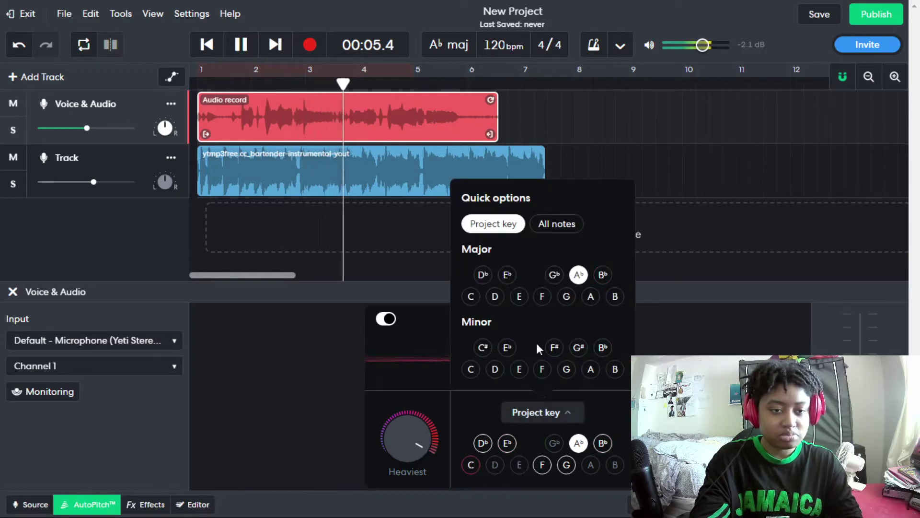
{"action": "left_click", "coordinate": [559, 412]}
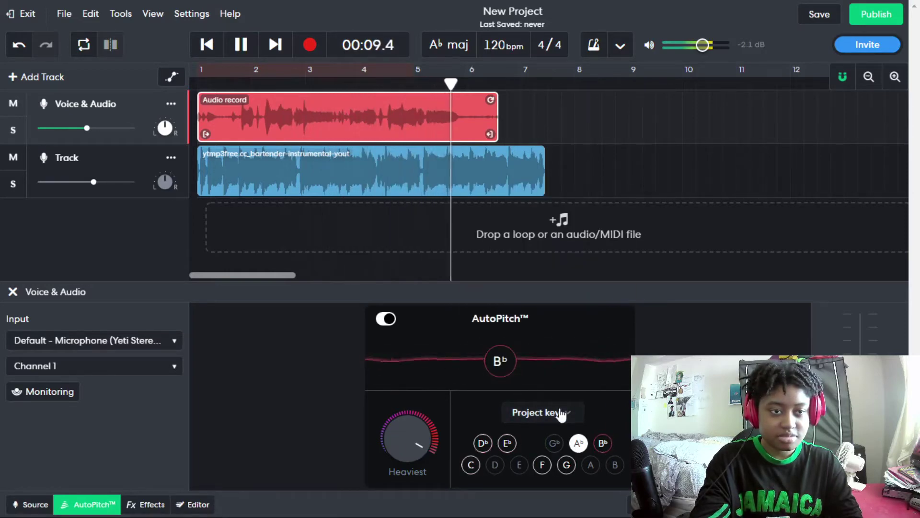
{"action": "key", "text": "space"}
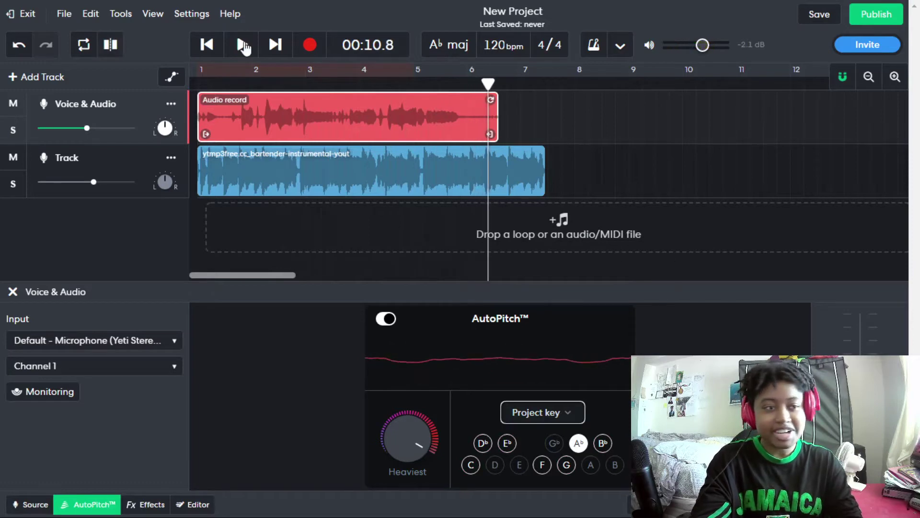
{"action": "key", "text": "ctrl+z"}
{"action": "mouse_move", "coordinate": [409, 437]}
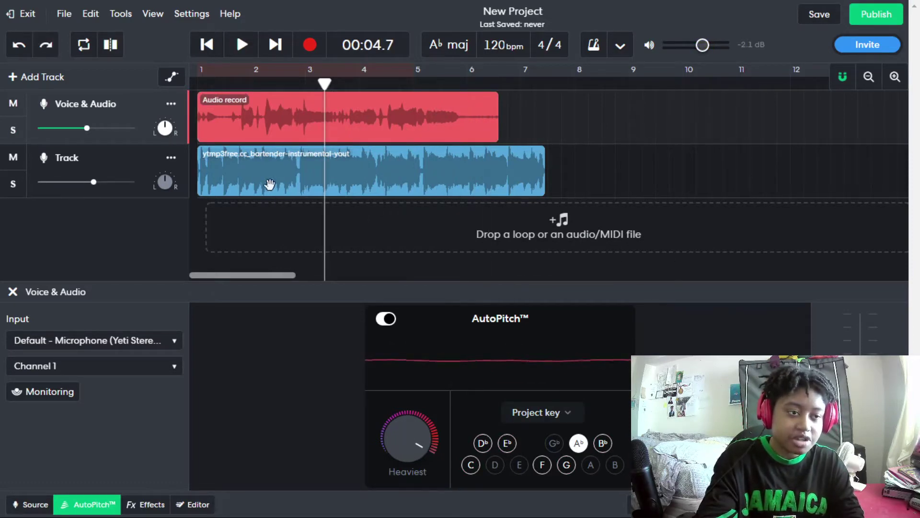
{"action": "left_click", "coordinate": [198, 81]}
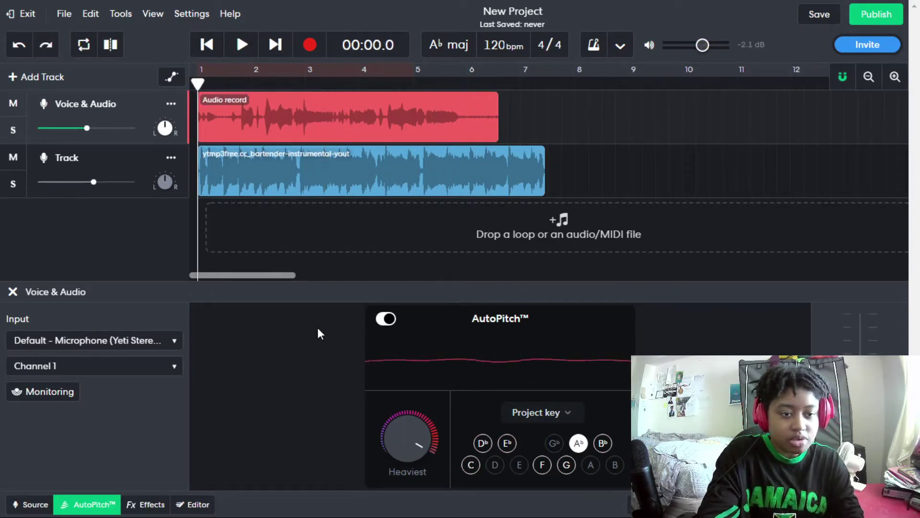
Toggle AutoPitch off and back on and push its strength up to Heaviest.
{"action": "left_click", "coordinate": [383, 319]}
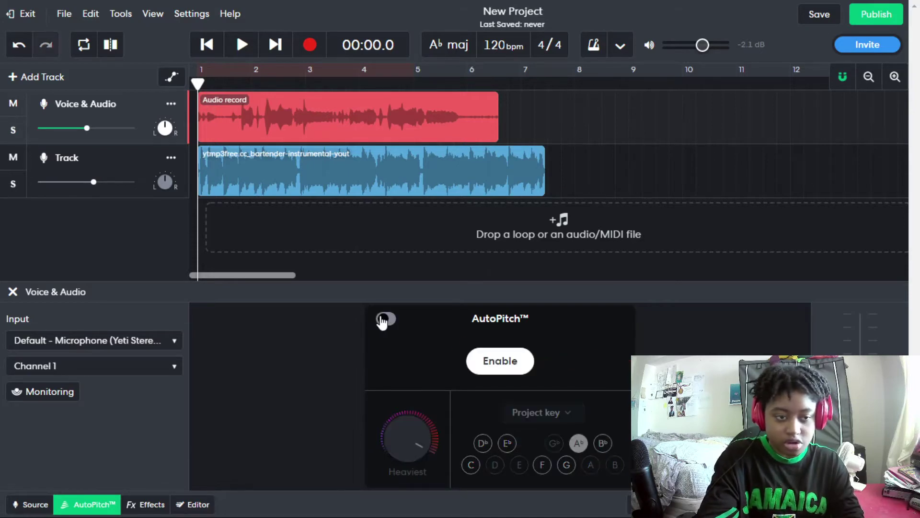
{"action": "left_click", "coordinate": [384, 319]}
{"action": "left_click", "coordinate": [544, 413]}
{"action": "left_click", "coordinate": [538, 407]}
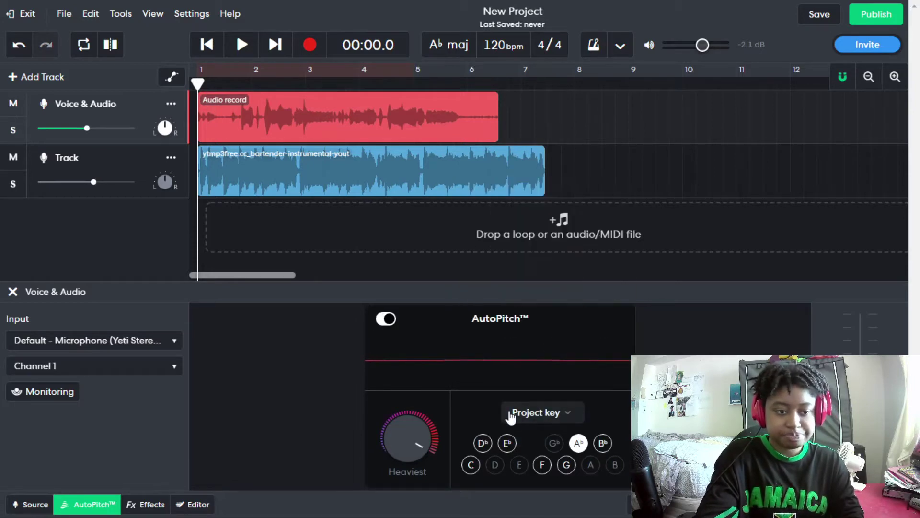
{"action": "mouse_move", "coordinate": [416, 434]}
{"action": "left_click_drag", "start_coordinate": [418, 432], "coordinate": [418, 320]}
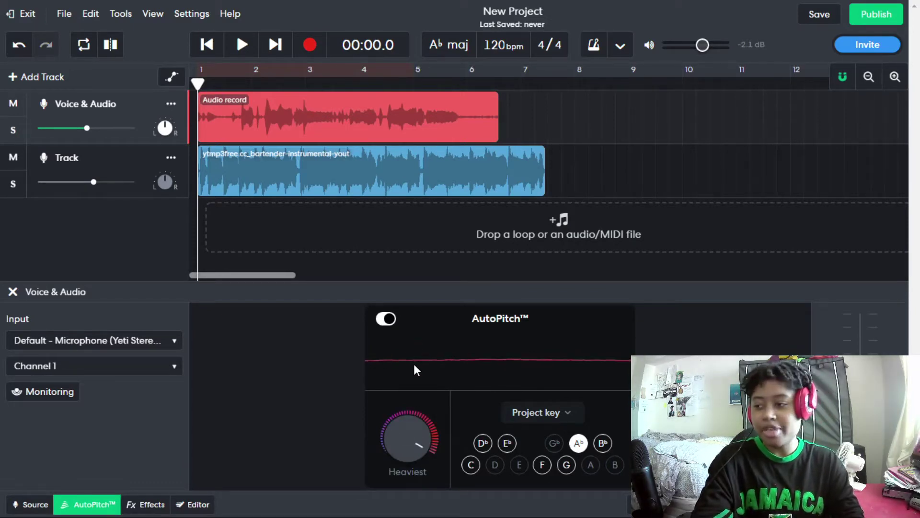
Play the vocal while sweeping AutoPitch strength between 0% and 100%, leaving it at about 6%.
{"action": "left_click_drag", "start_coordinate": [407, 434], "coordinate": [413, 479]}
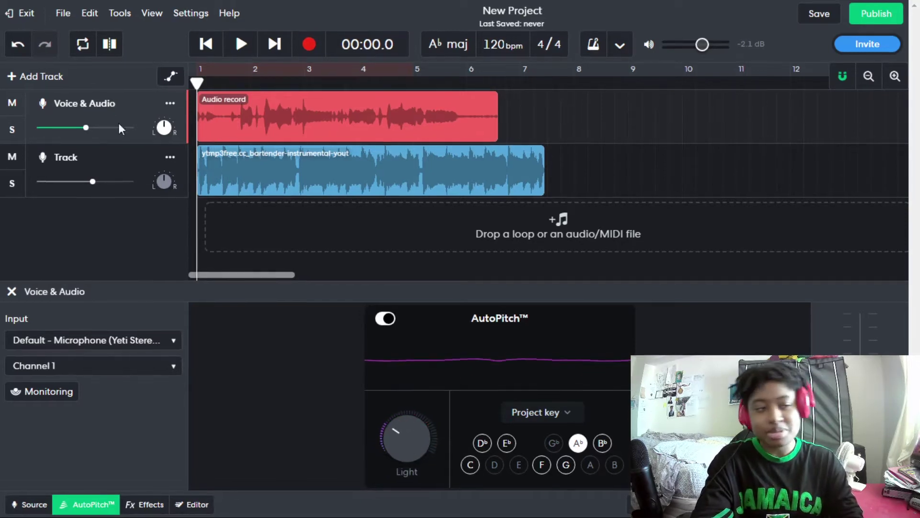
{"action": "key", "text": "space"}
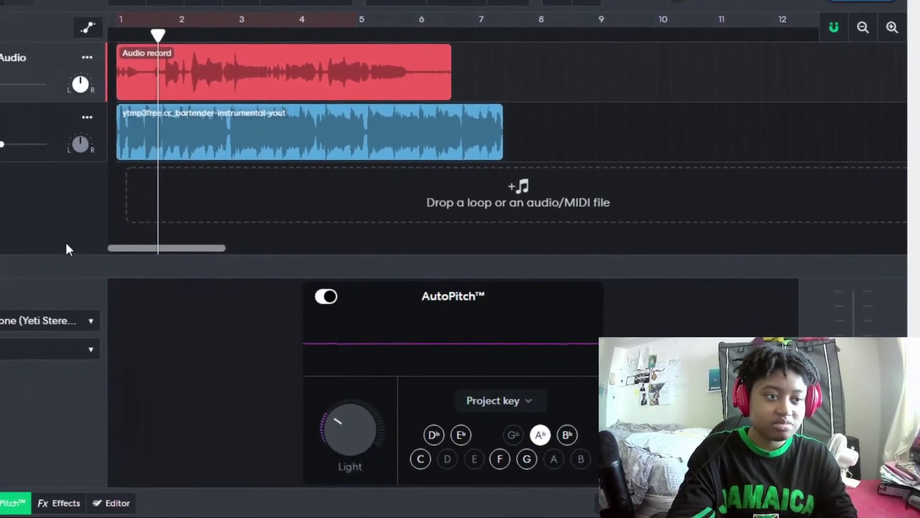
{"action": "left_click_drag", "start_coordinate": [383, 453], "coordinate": [378, 465]}
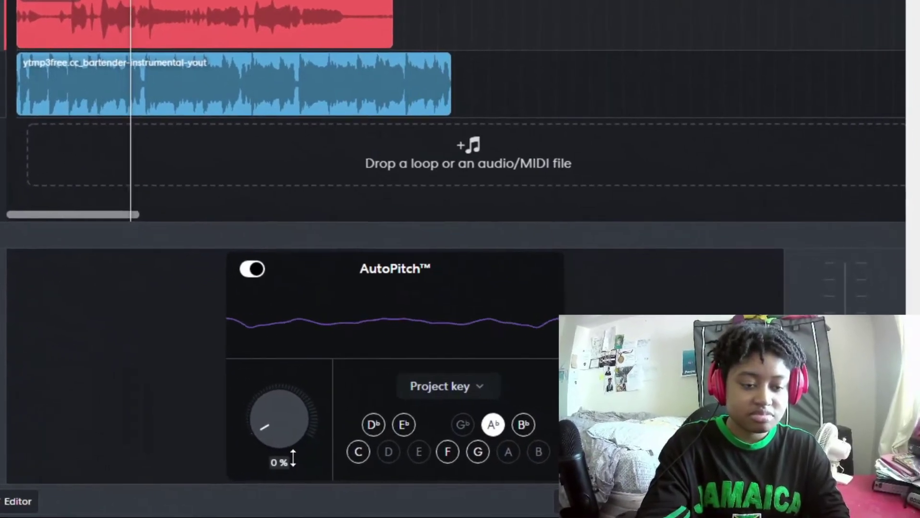
{"action": "mouse_move", "coordinate": [312, 459]}
{"action": "left_mouse_down"}
{"action": "mouse_move", "coordinate": [327, 229]}
{"action": "mouse_move", "coordinate": [326, 460]}
{"action": "left_mouse_up"}
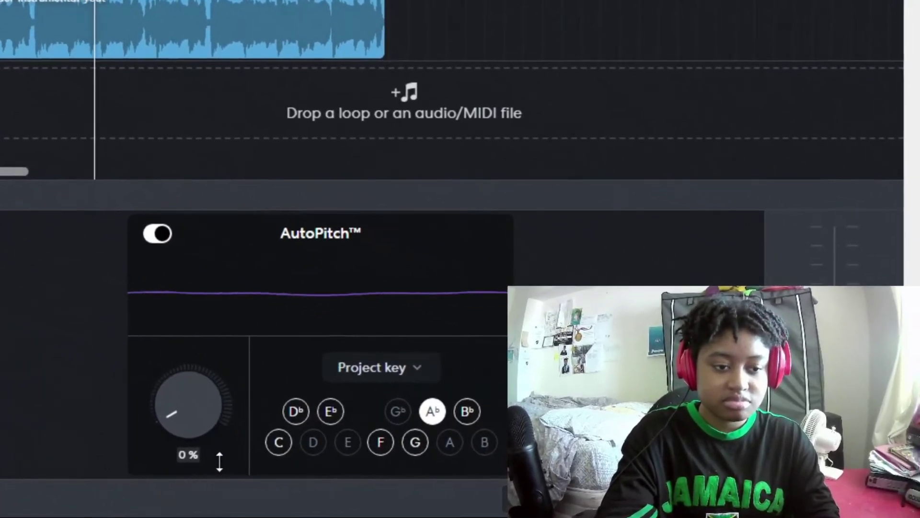
{"action": "left_click_drag", "start_coordinate": [244, 458], "coordinate": [255, 150]}
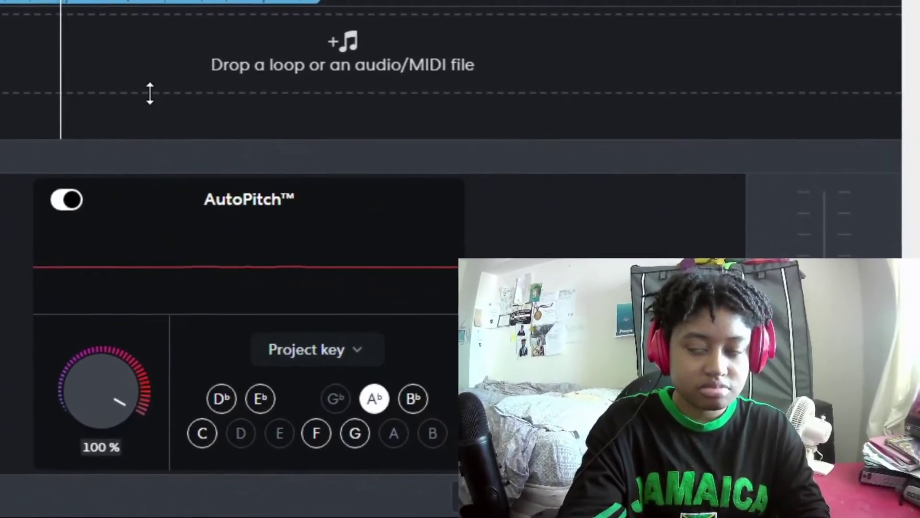
{"action": "left_click_drag", "start_coordinate": [150, 93], "coordinate": [24, 153]}
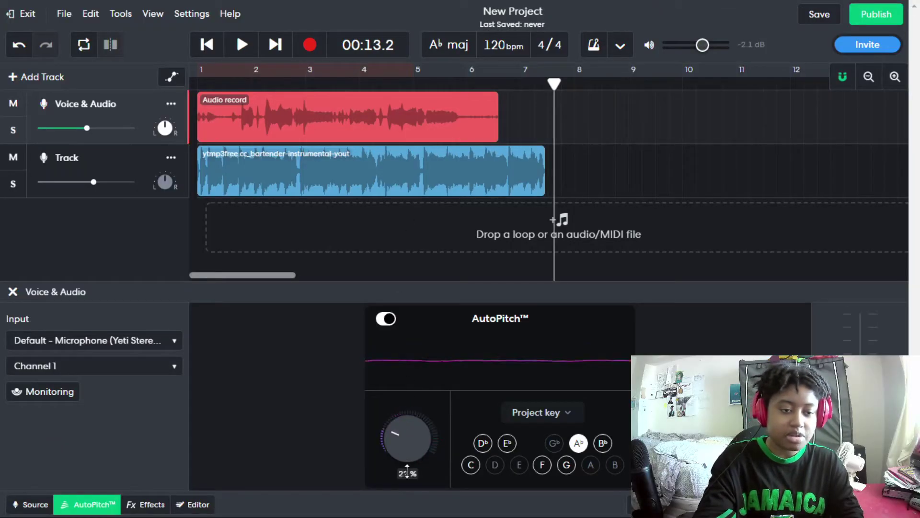
{"action": "left_click_drag", "start_coordinate": [407, 473], "coordinate": [432, 475]}
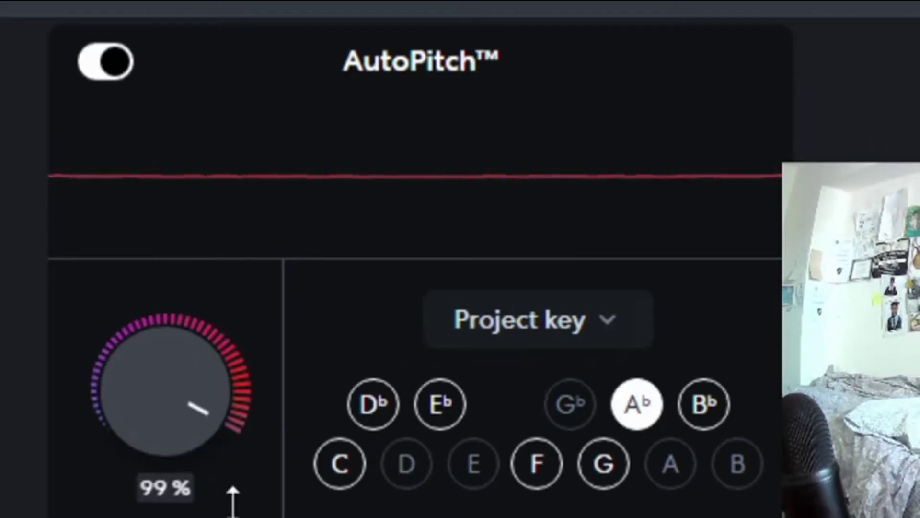
{"action": "left_click_drag", "start_coordinate": [233, 498], "coordinate": [432, 512]}
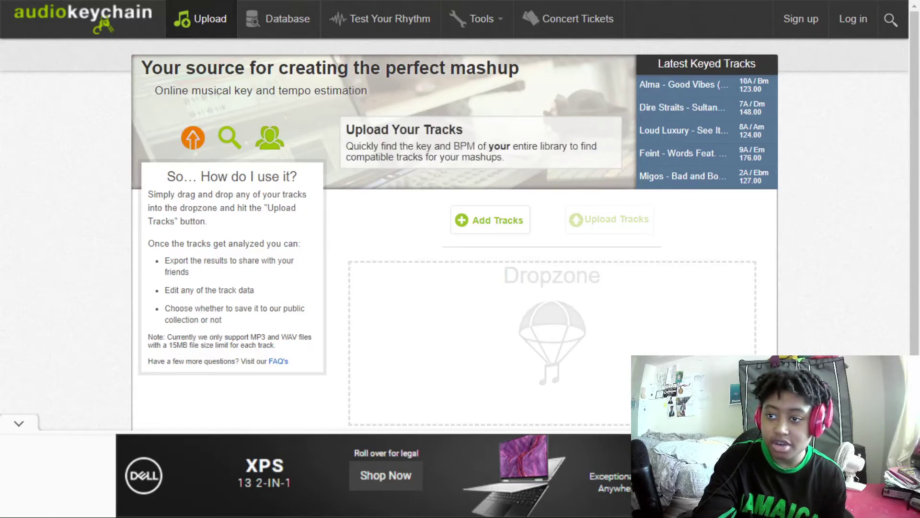
Upload the beat MP3 to audiokeychain and view its result: 4A / Fm at 103.30 BPM.
{"action": "left_click_drag", "start_coordinate": [602, 248], "coordinate": [546, 299]}
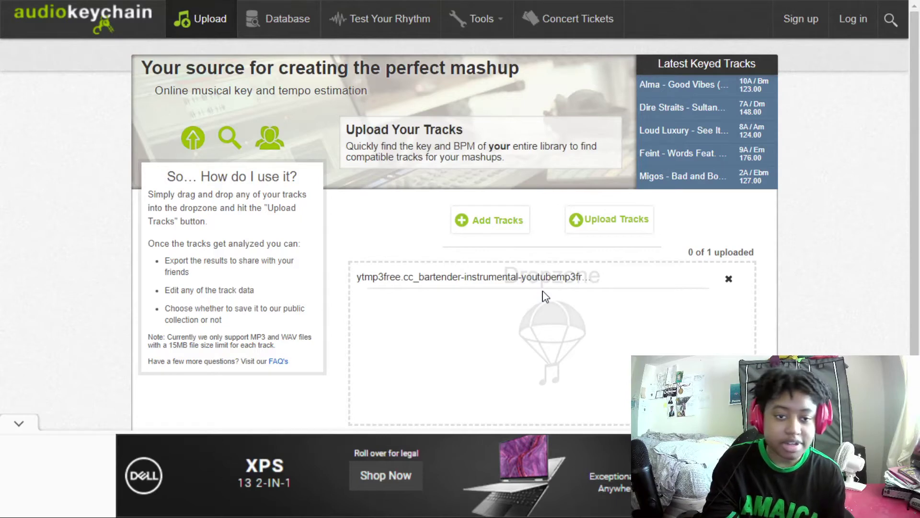
{"action": "left_click", "coordinate": [567, 234]}
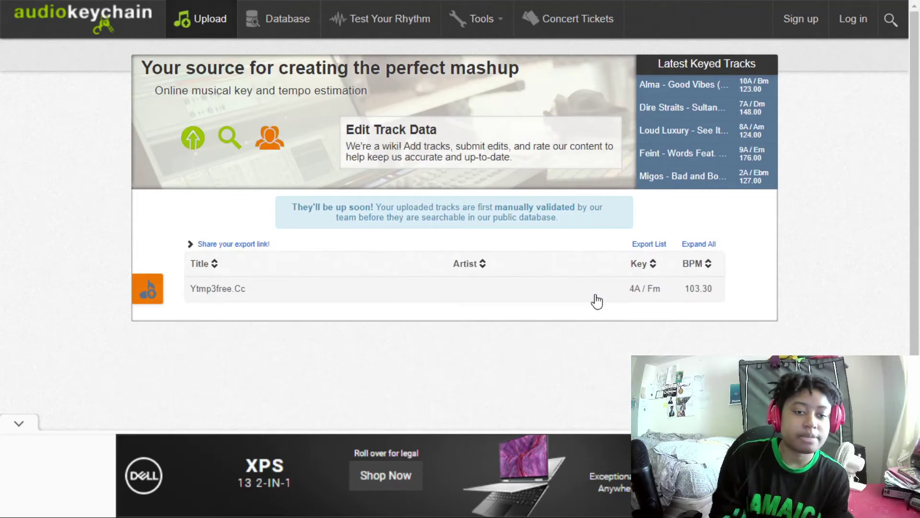
{"action": "left_click", "coordinate": [593, 300]}
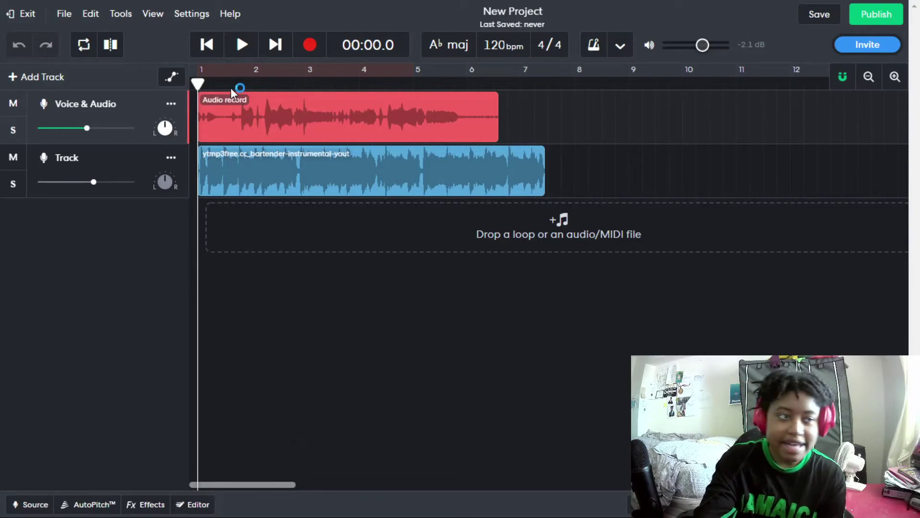
In the vocal's AutoPitch settings, stop playback and set the key to F major.
{"action": "left_click", "coordinate": [145, 504]}
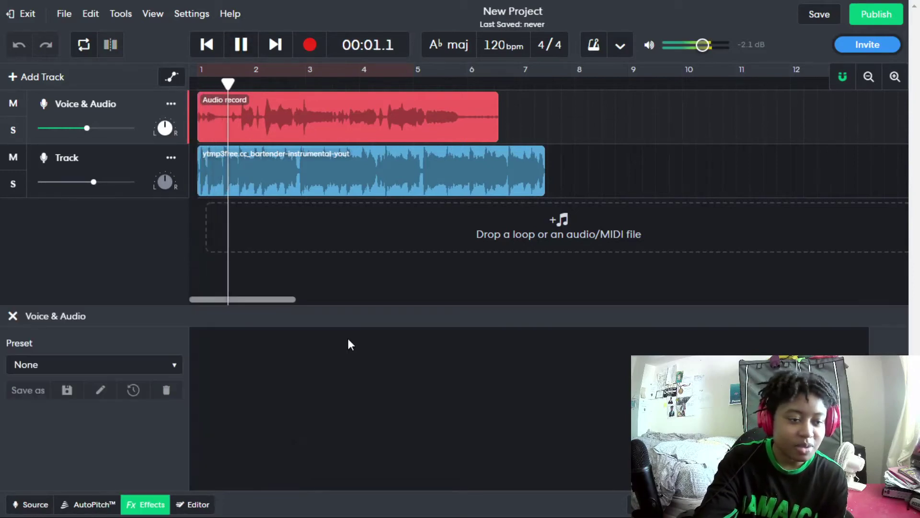
{"action": "left_click", "coordinate": [118, 504]}
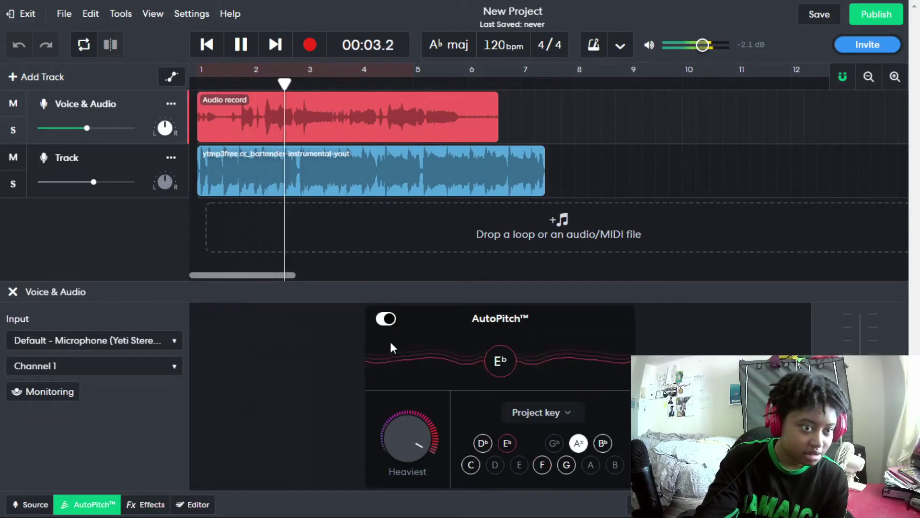
{"action": "left_click", "coordinate": [516, 412]}
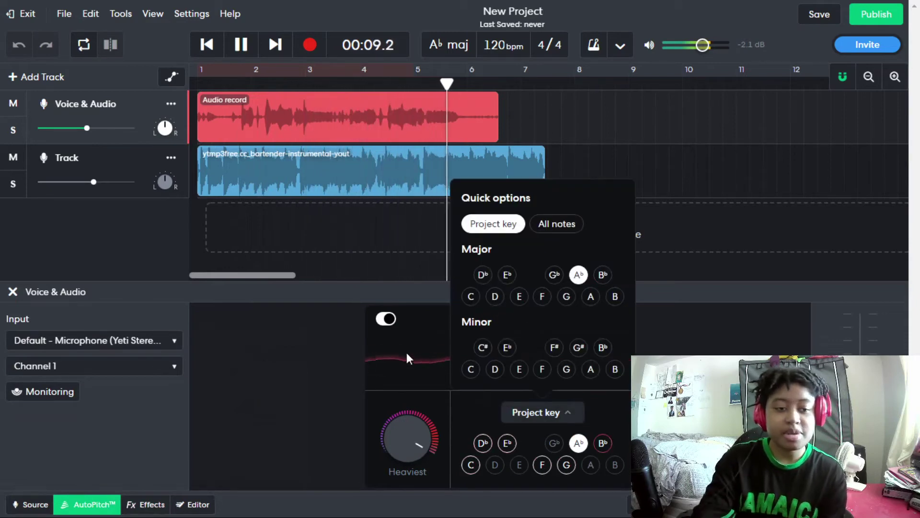
{"action": "left_click", "coordinate": [241, 44]}
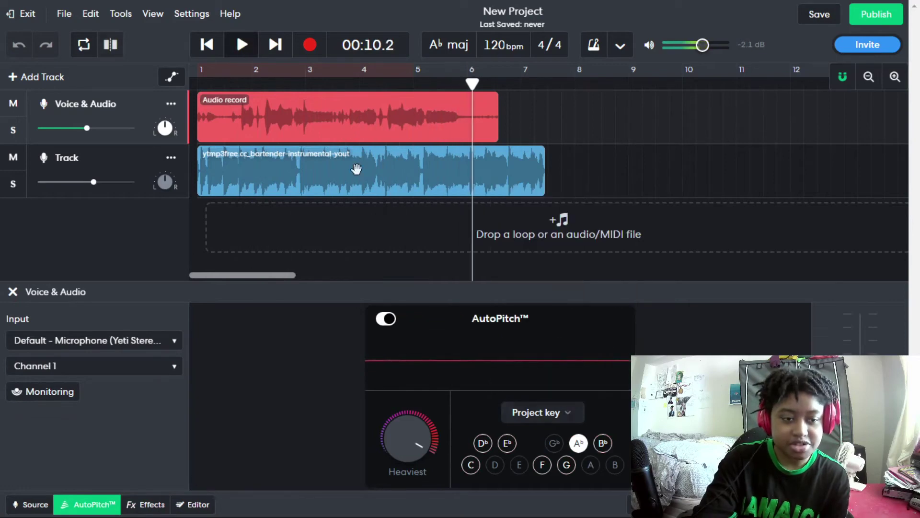
{"action": "left_click", "coordinate": [540, 465]}
Change the AutoPitch key to F minor, solo the vocal, and audition it from around bar 2.
{"action": "left_click", "coordinate": [208, 45]}
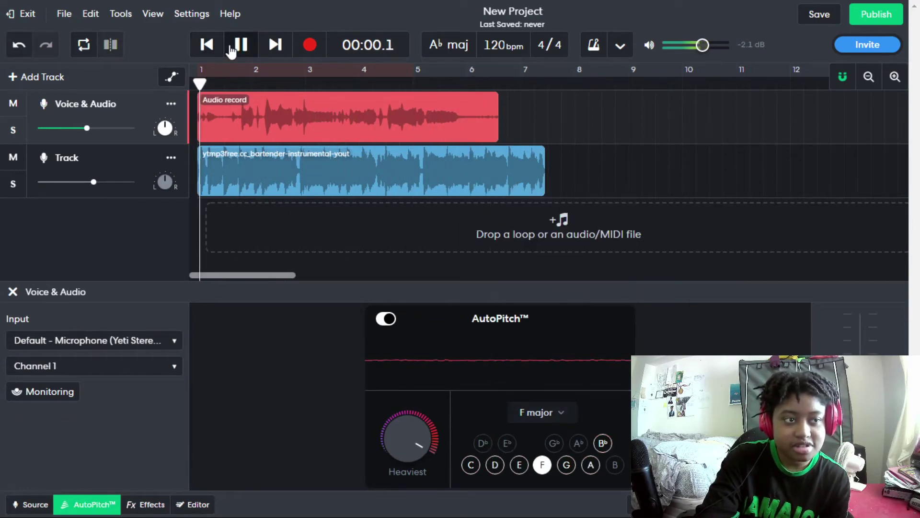
{"action": "left_click", "coordinate": [11, 130]}
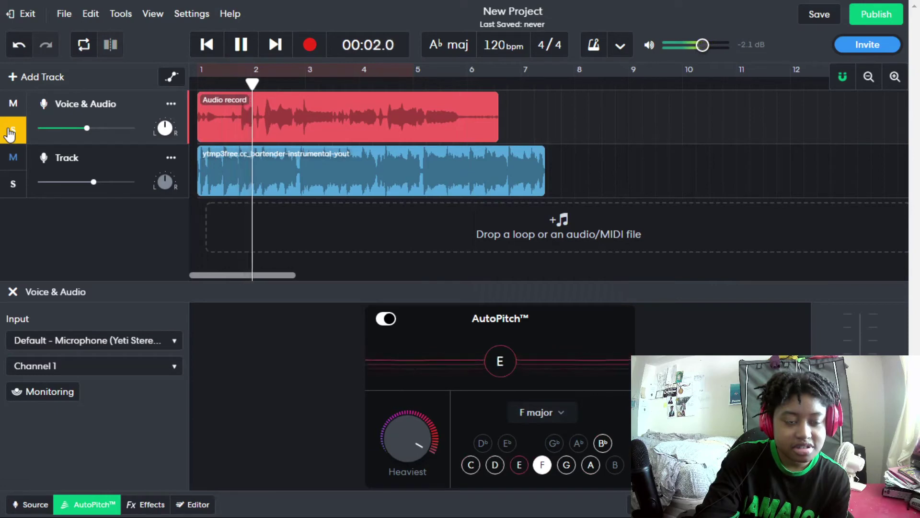
{"action": "left_click", "coordinate": [11, 131]}
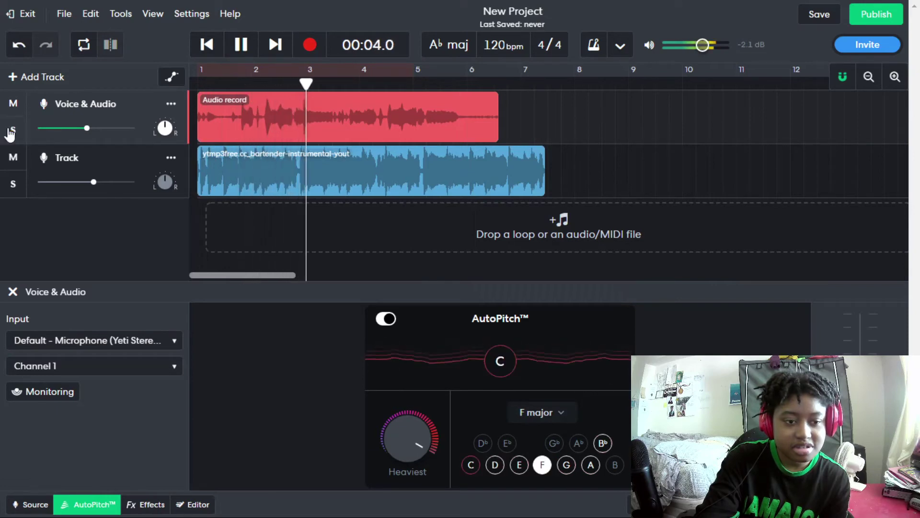
{"action": "left_click", "coordinate": [536, 412]}
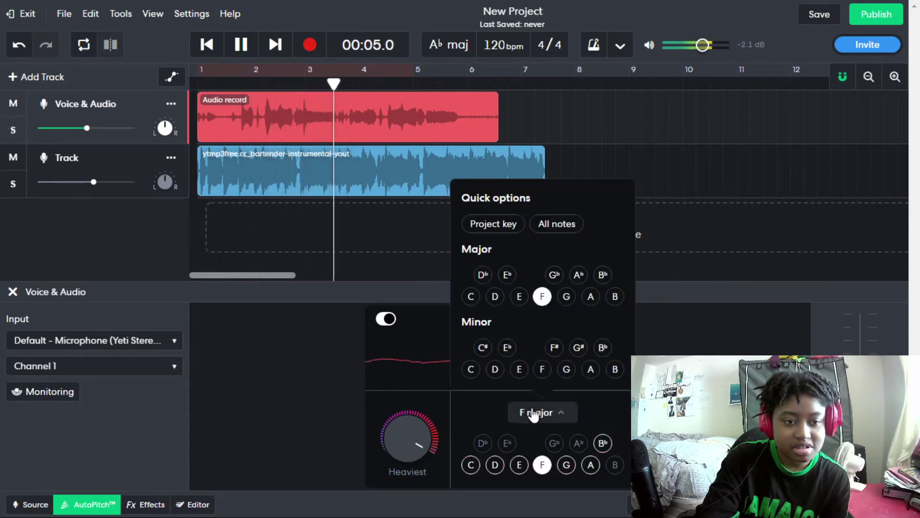
{"action": "left_click", "coordinate": [543, 370]}
{"action": "left_click", "coordinate": [21, 138]}
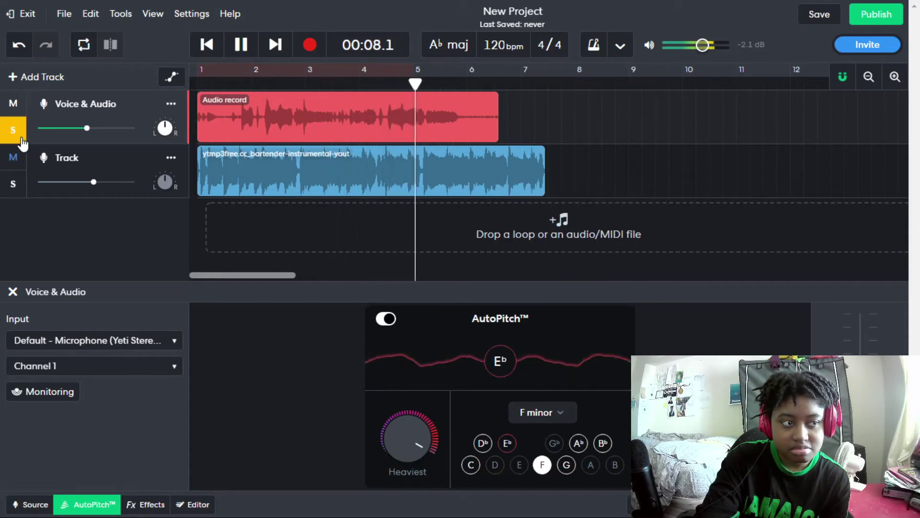
{"action": "left_click", "coordinate": [243, 79]}
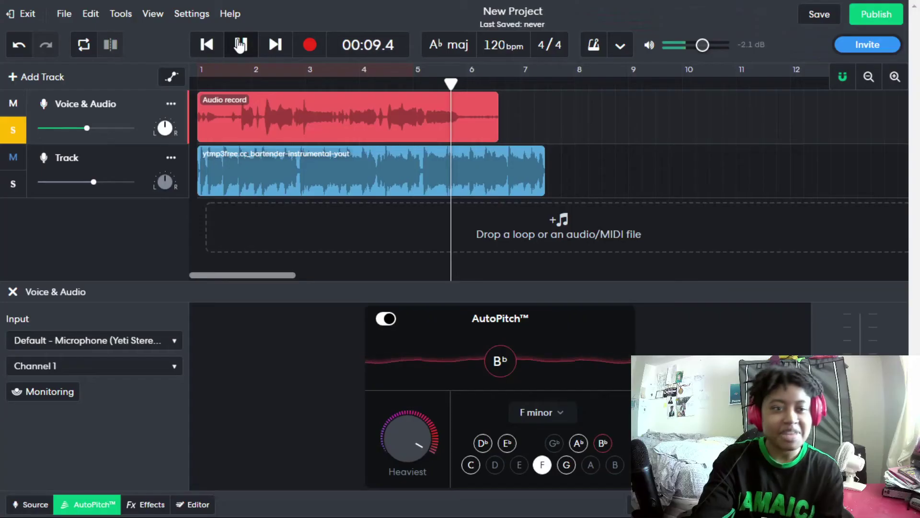
{"action": "left_click", "coordinate": [241, 45]}
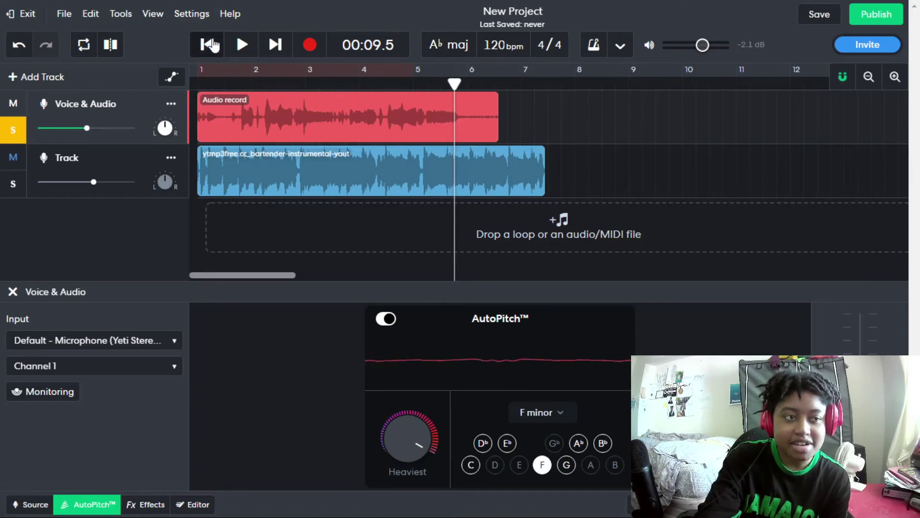
Play the F minor vocal from the start, unsolo the vocal track, and rewind to 00:00.
{"action": "left_click", "coordinate": [212, 45]}
{"action": "left_click", "coordinate": [241, 45]}
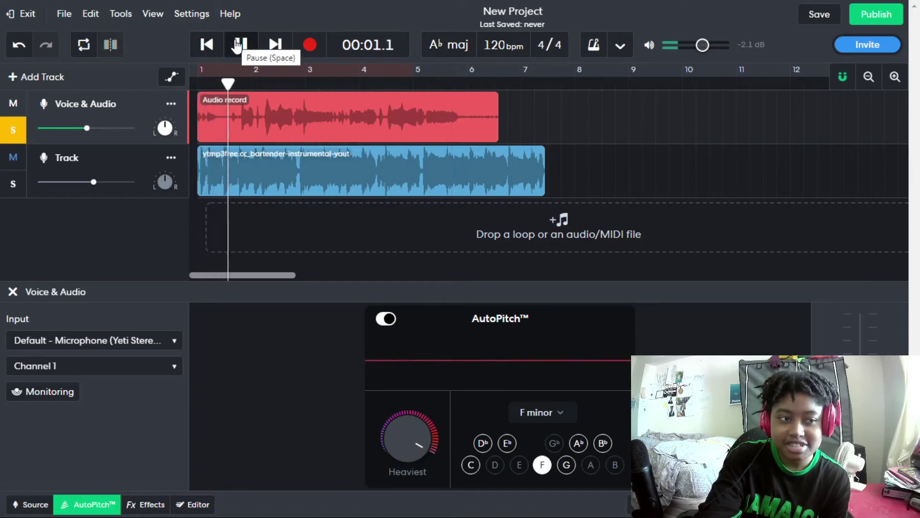
{"action": "left_click", "coordinate": [14, 129]}
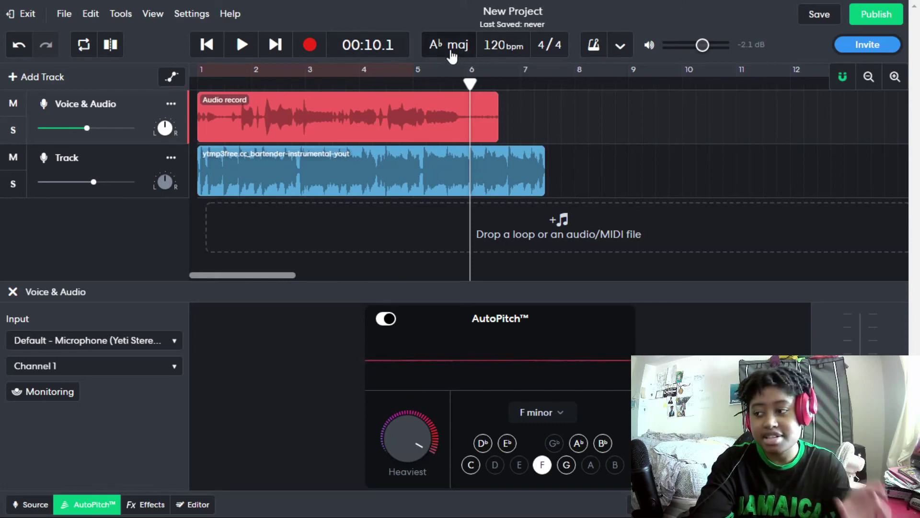
{"action": "left_click", "coordinate": [205, 46]}
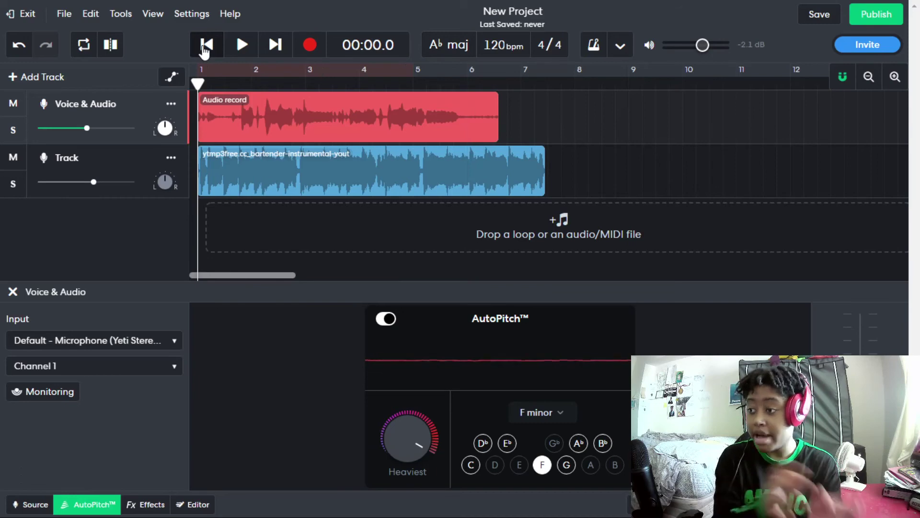